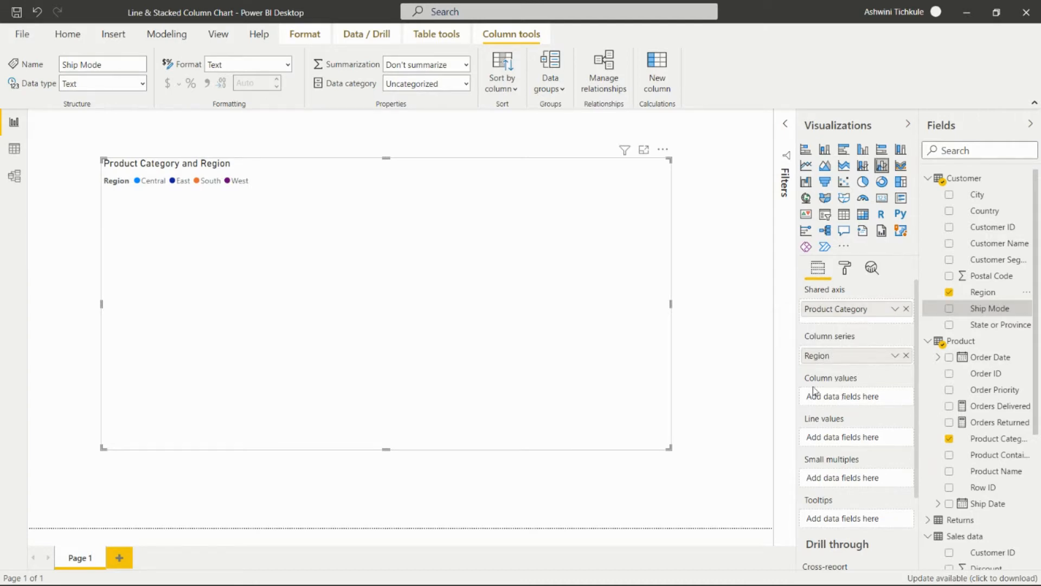
Add Discount from Sales data as the chart's column values and Sales as its line values.
scroll(986, 447, "down", 3)
scroll(987, 447, "down", 3)
left_click_drag(984, 434, 808, 397)
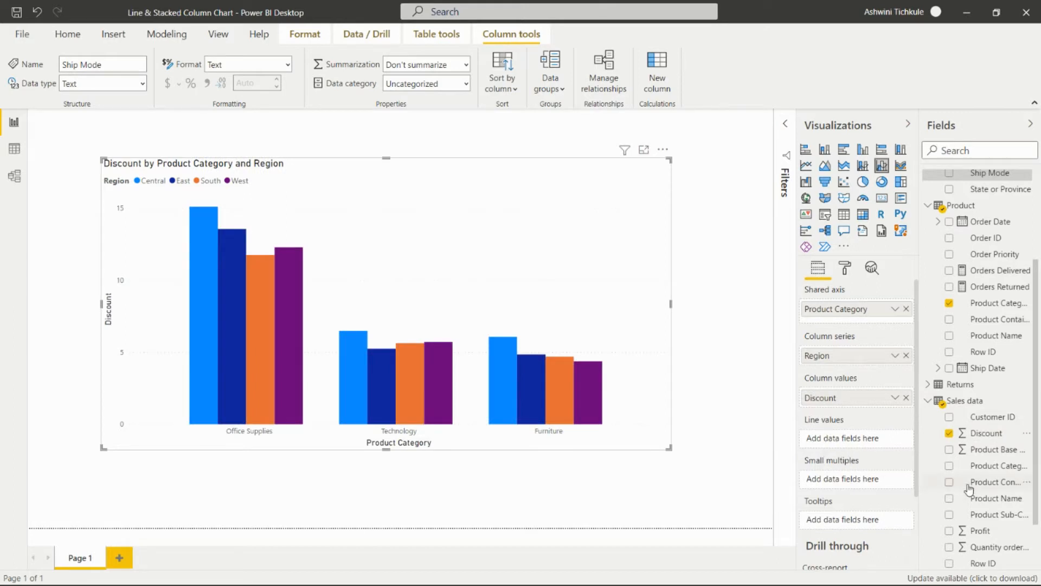
scroll(985, 485, "down", 3)
mouse_move(982, 511)
left_mouse_down()
mouse_move(890, 490)
mouse_move(844, 457)
mouse_move(848, 440)
left_mouse_up()
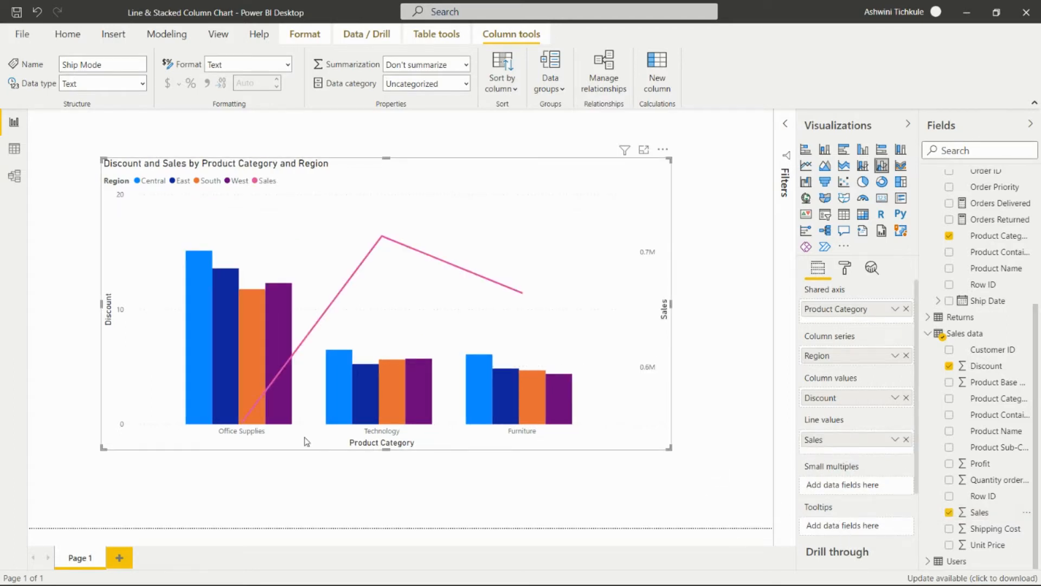
Enlarge the combo chart by extending its upper edge upward and its lower-right corner outward.
mouse_move(249, 391)
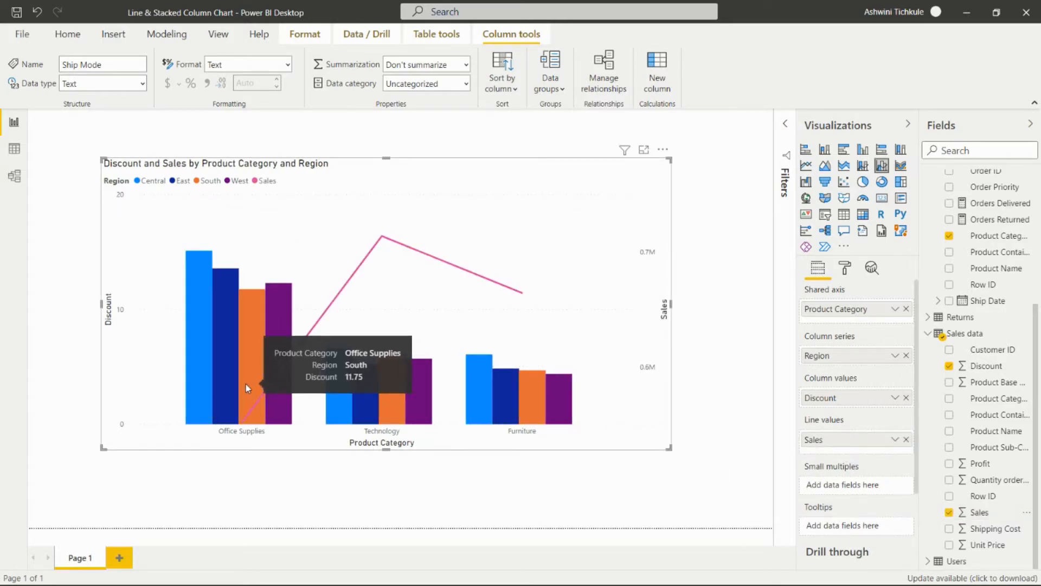
mouse_move(203, 283)
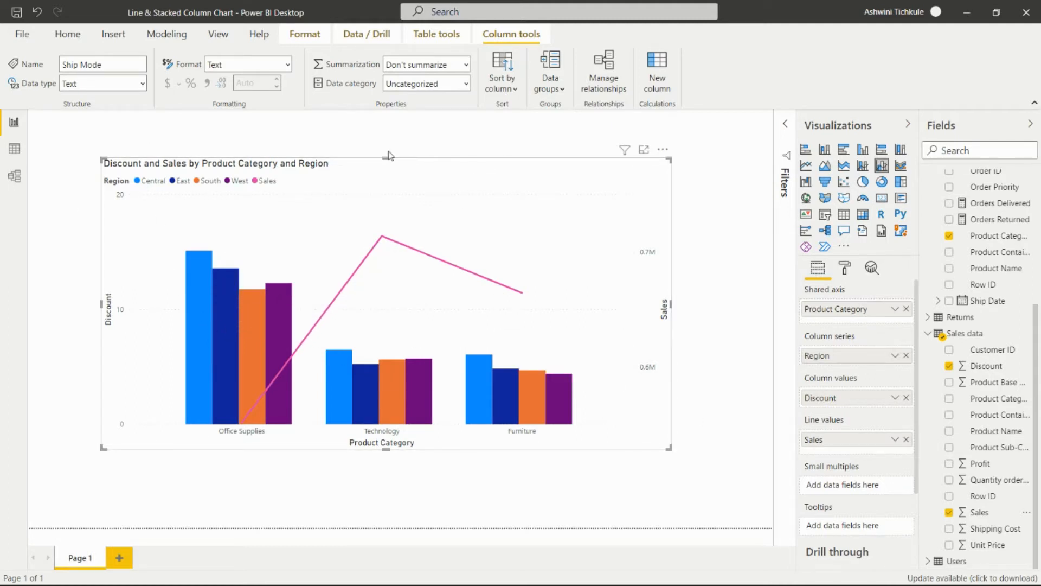
left_click_drag(388, 157, 388, 148)
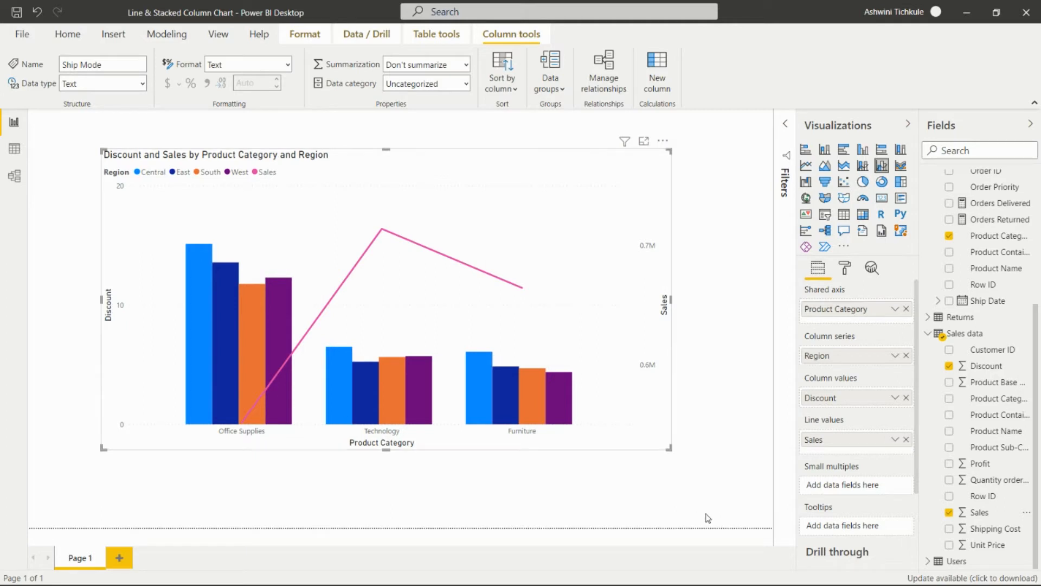
left_click_drag(669, 447, 715, 478)
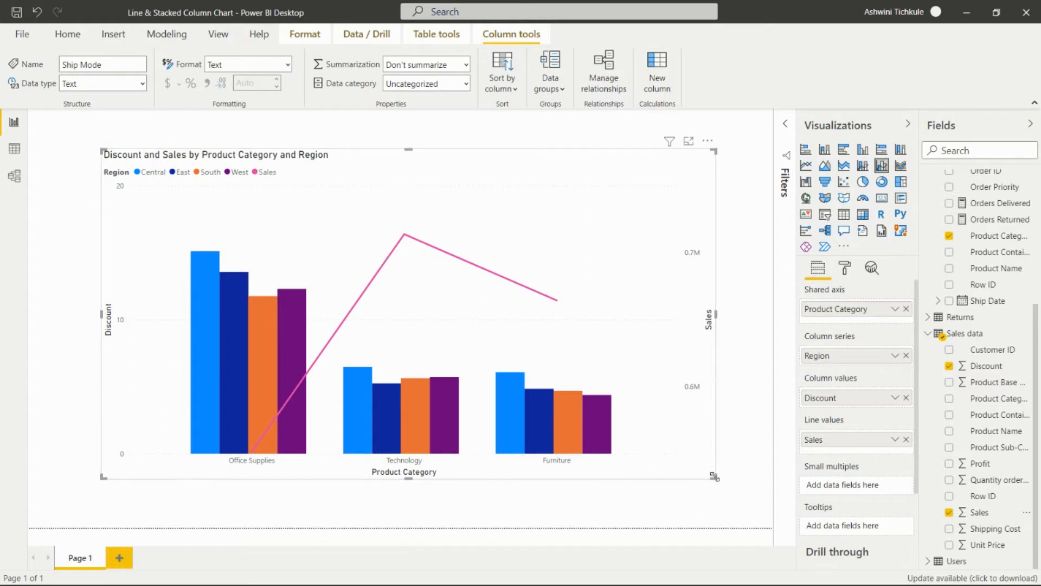
left_click_drag(715, 478, 723, 486)
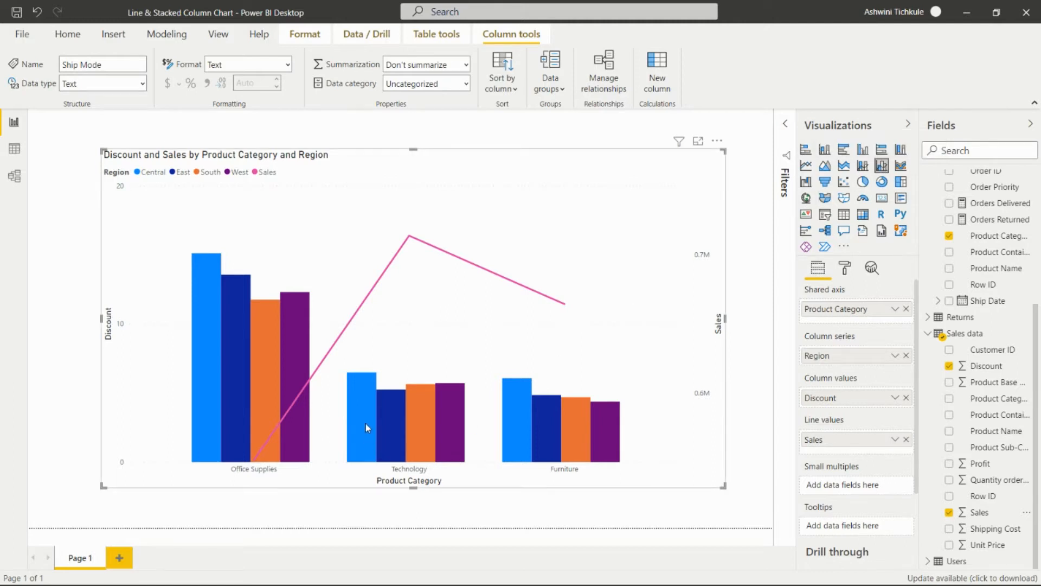
mouse_move(366, 426)
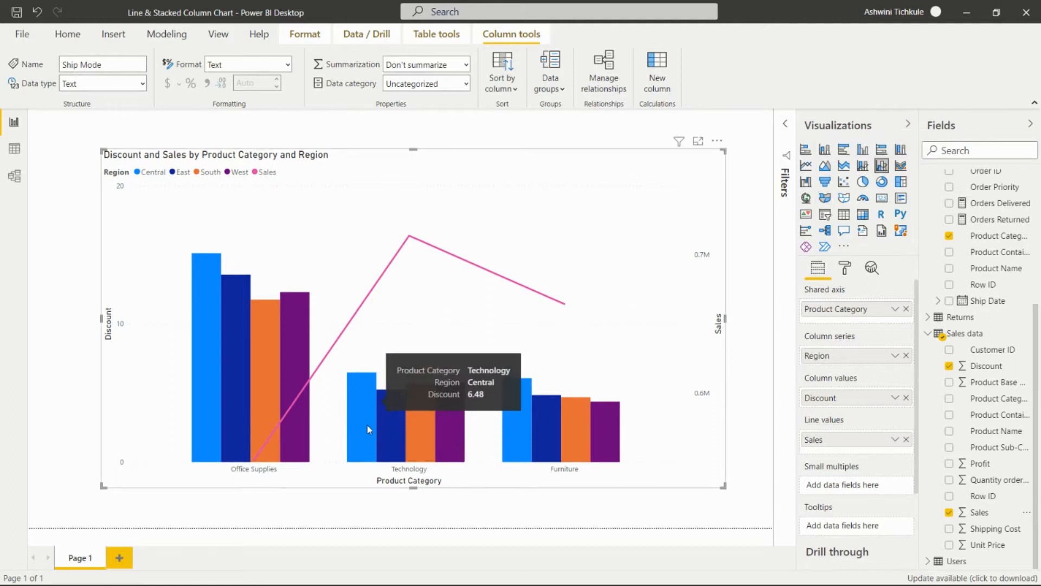
mouse_move(448, 441)
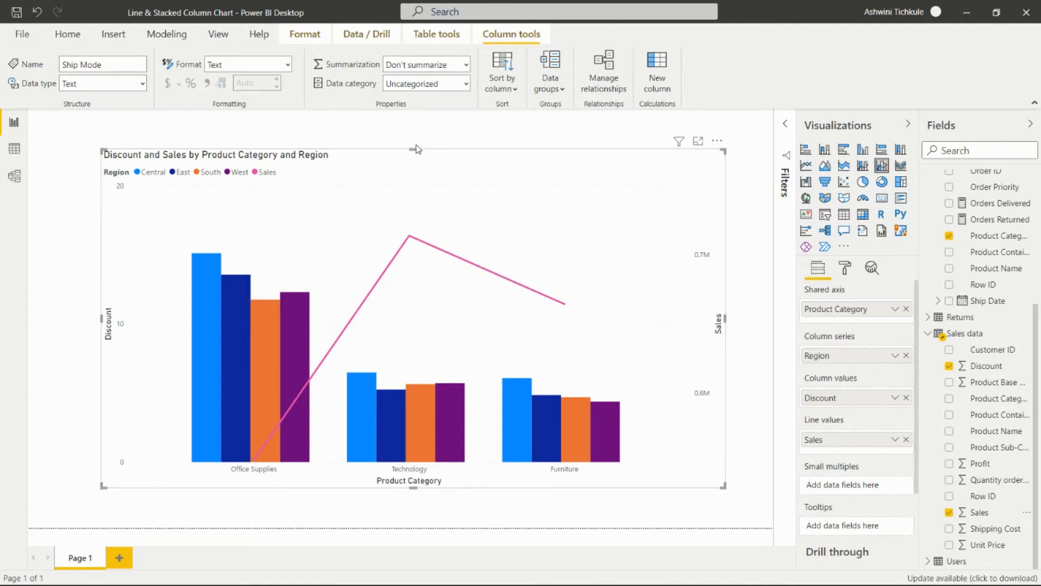
left_click_drag(414, 152, 414, 146)
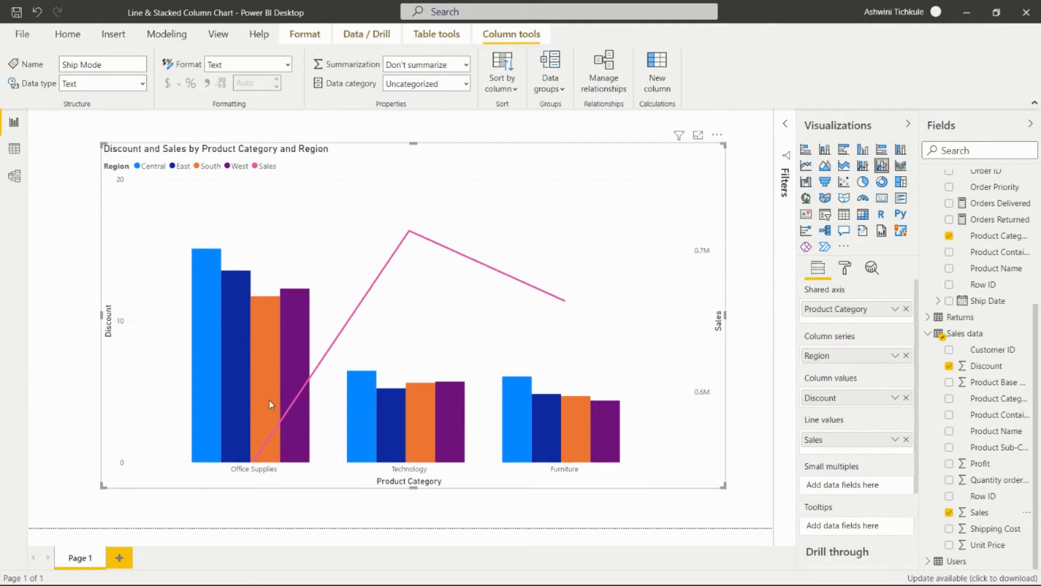
Review the chart's formatting options for the legend, X axis and Y axis.
left_click(845, 268)
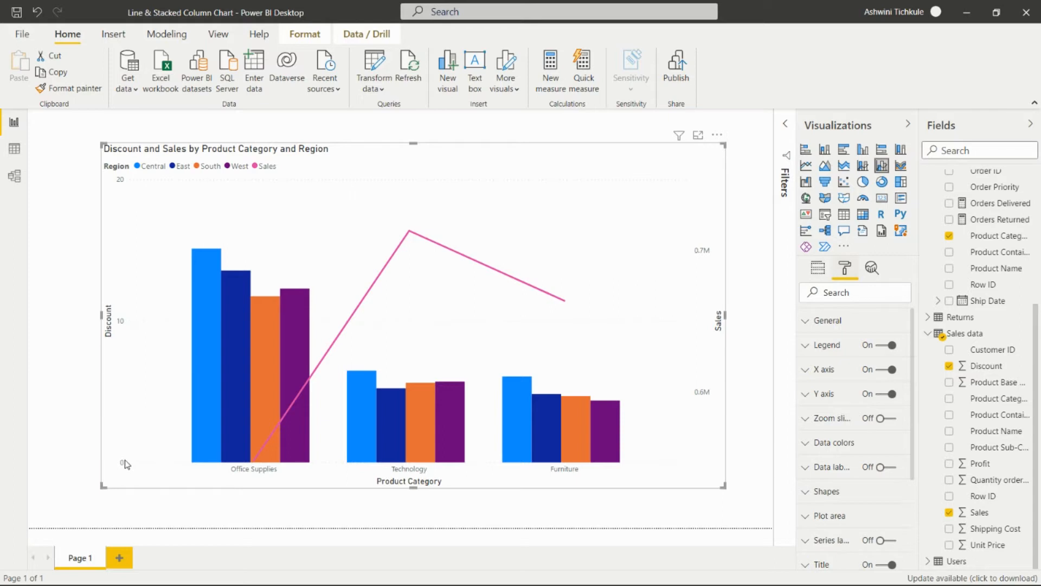
left_click(808, 347)
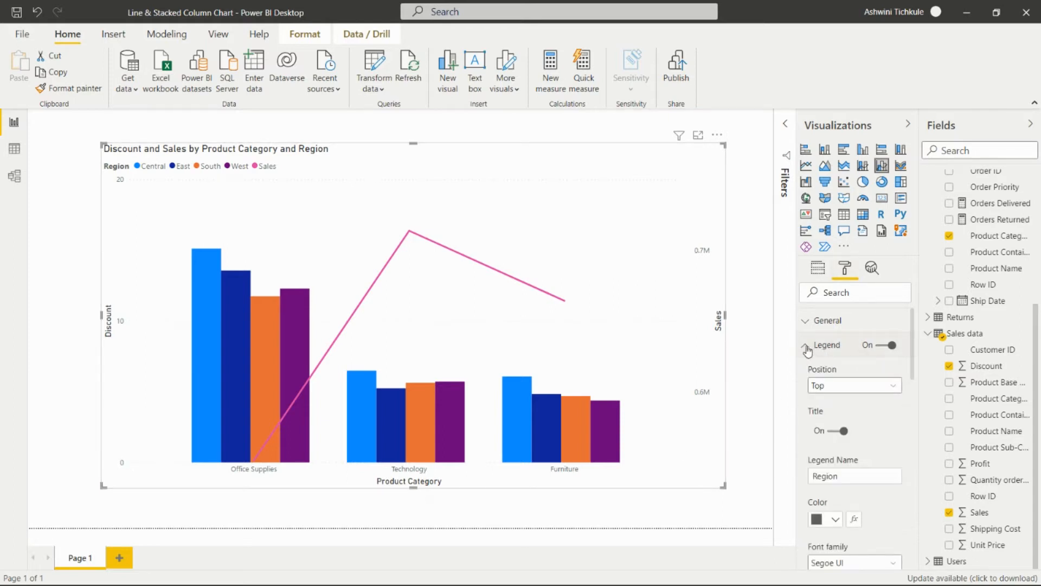
left_click(807, 347)
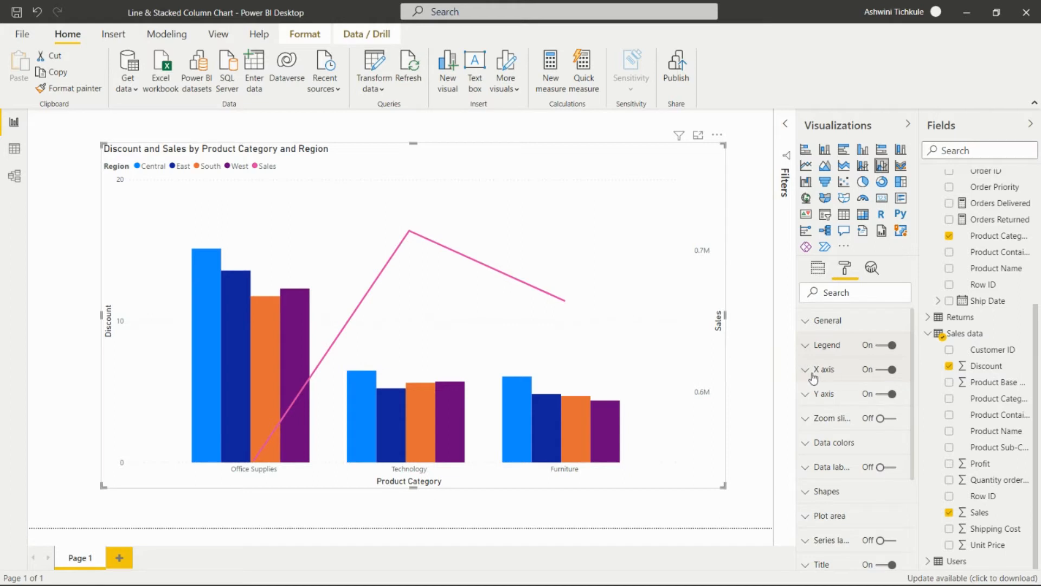
left_click(812, 371)
left_click(806, 370)
left_click(808, 399)
left_click(809, 402)
Try the chart's zoom slider by switching it on and off, and move the chart slightly down and left on the page.
scroll(856, 368, "down", 2)
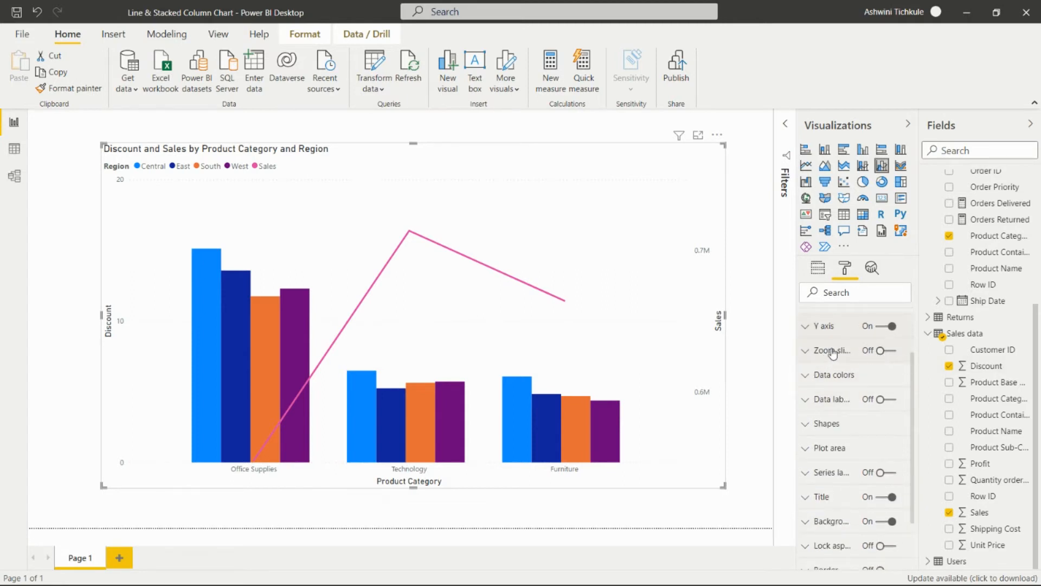
left_click(881, 353)
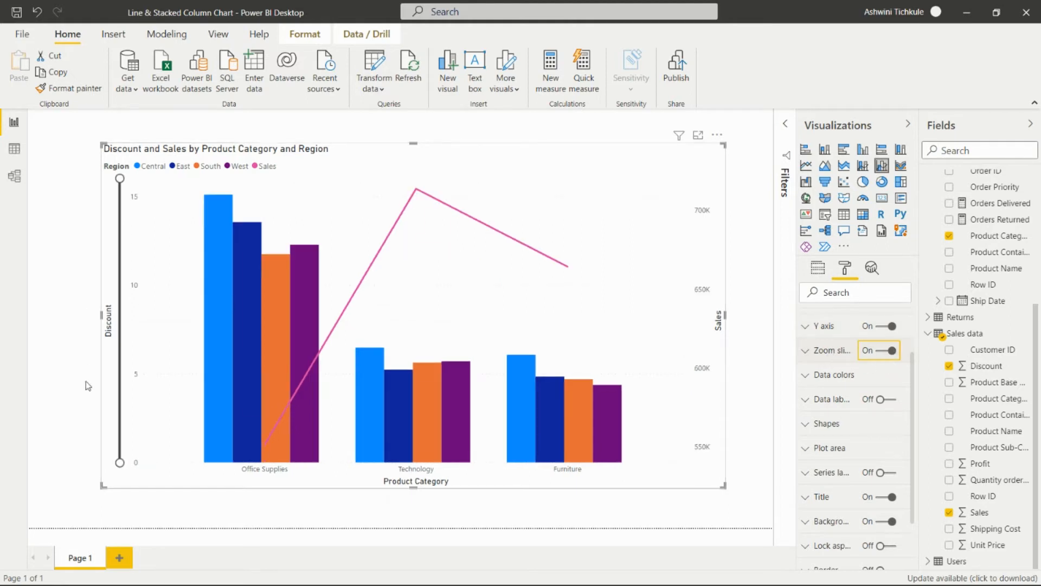
left_click_drag(119, 462, 114, 505)
left_click_drag(314, 206, 308, 183)
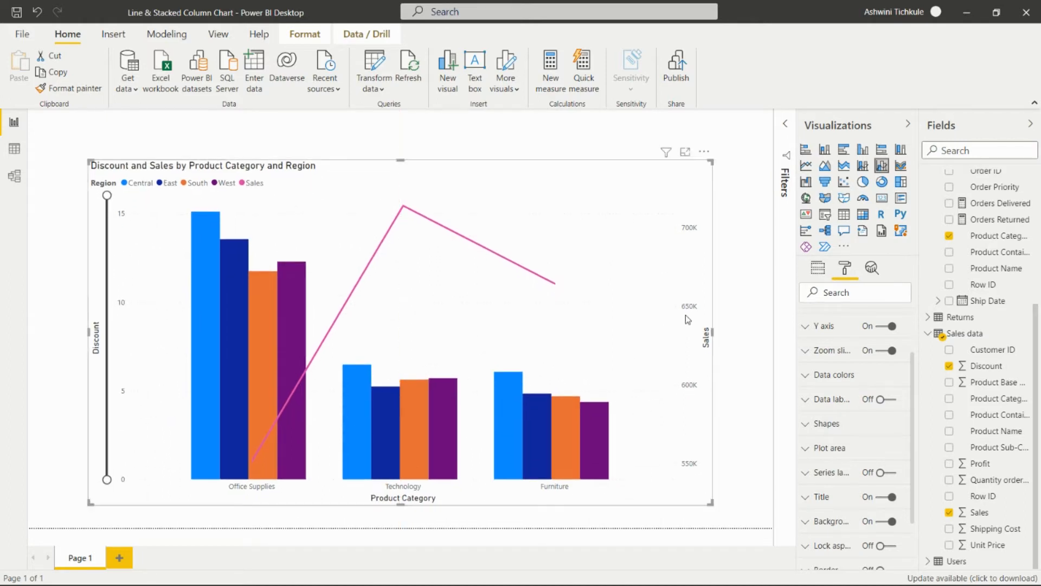
left_click(887, 351)
Review the data color settings for the Sales line and the Central, East, South and West columns.
left_click(813, 379)
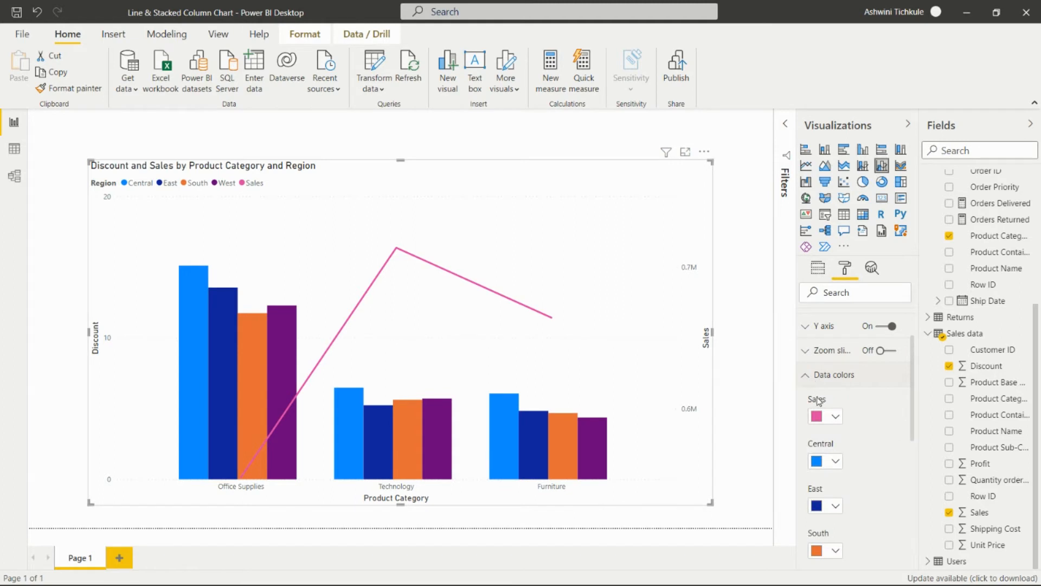
scroll(842, 396, "down", 3)
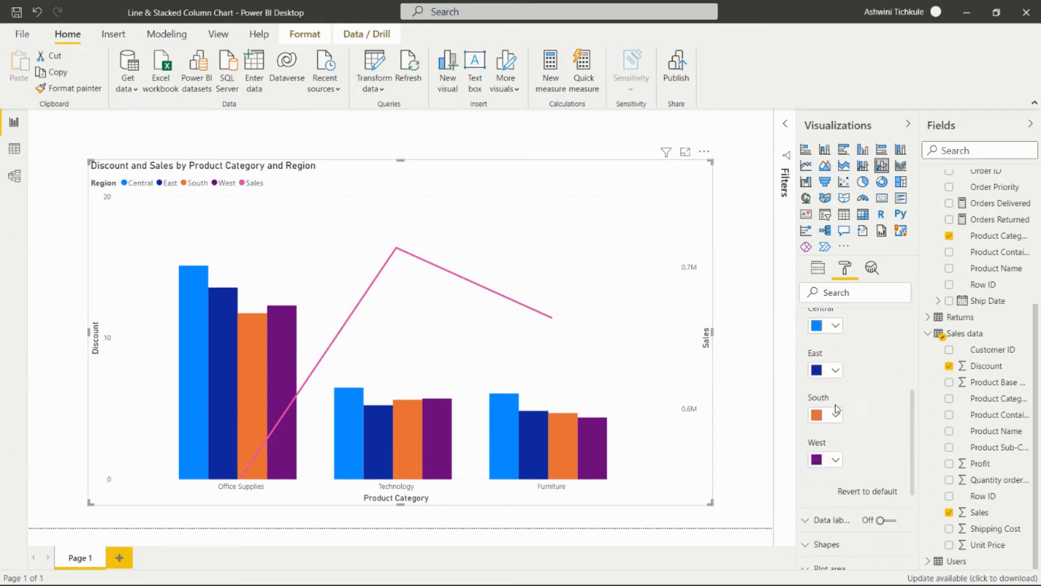
scroll(835, 413, "down", 2)
scroll(830, 412, "up", 2)
scroll(827, 420, "up", 1)
scroll(838, 413, "down", 1)
scroll(851, 426, "down", 2)
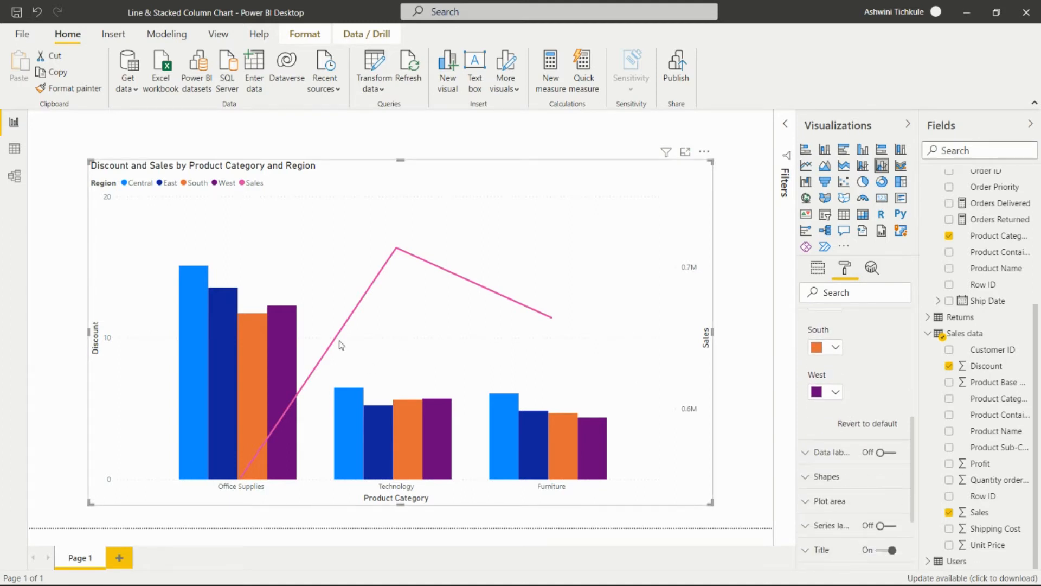
Turn on data labels and shade the area under the Sales line.
scroll(838, 399, "down", 2)
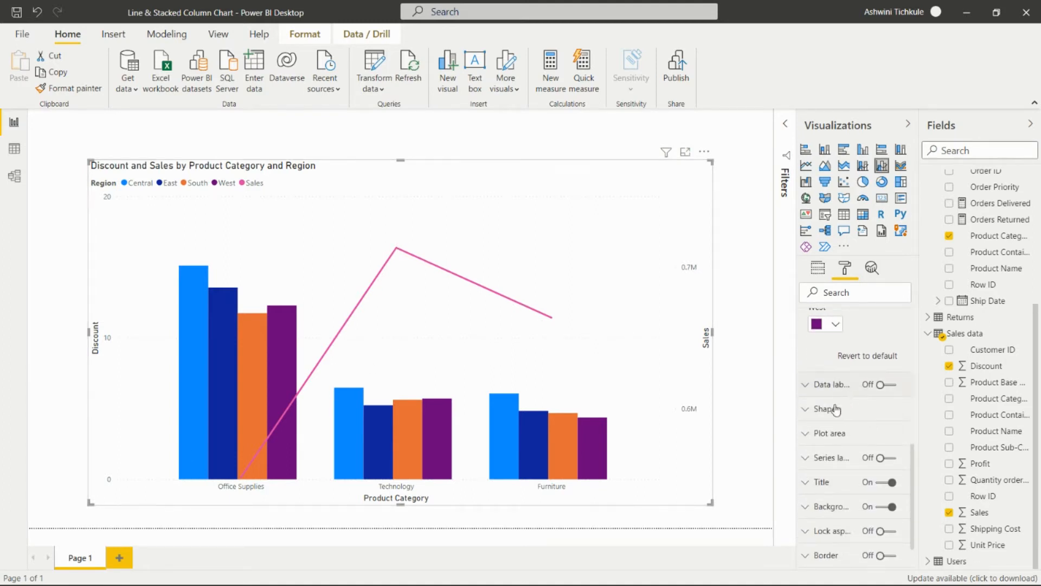
left_click(880, 385)
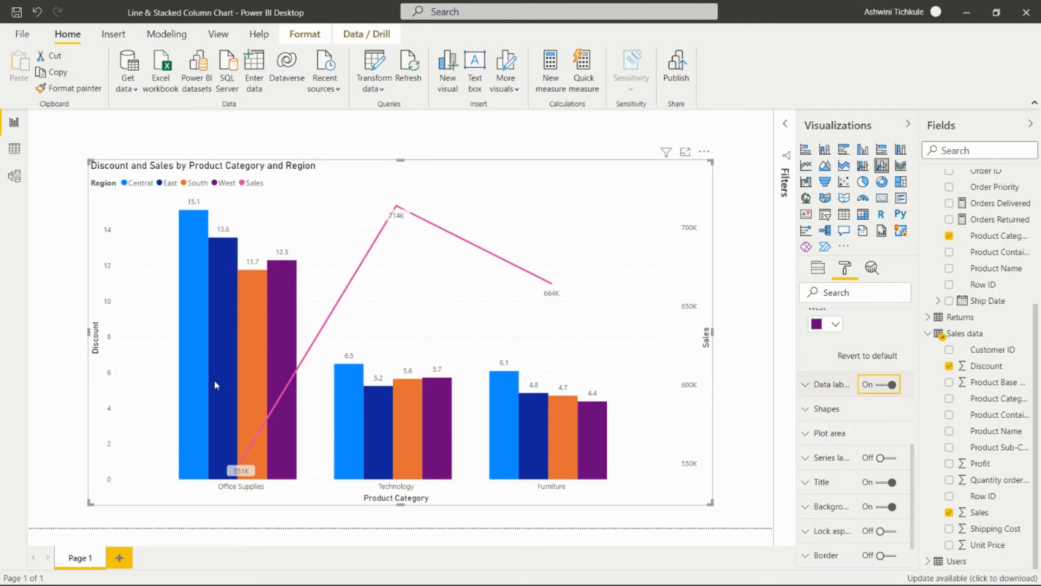
scroll(840, 407, "down", 2)
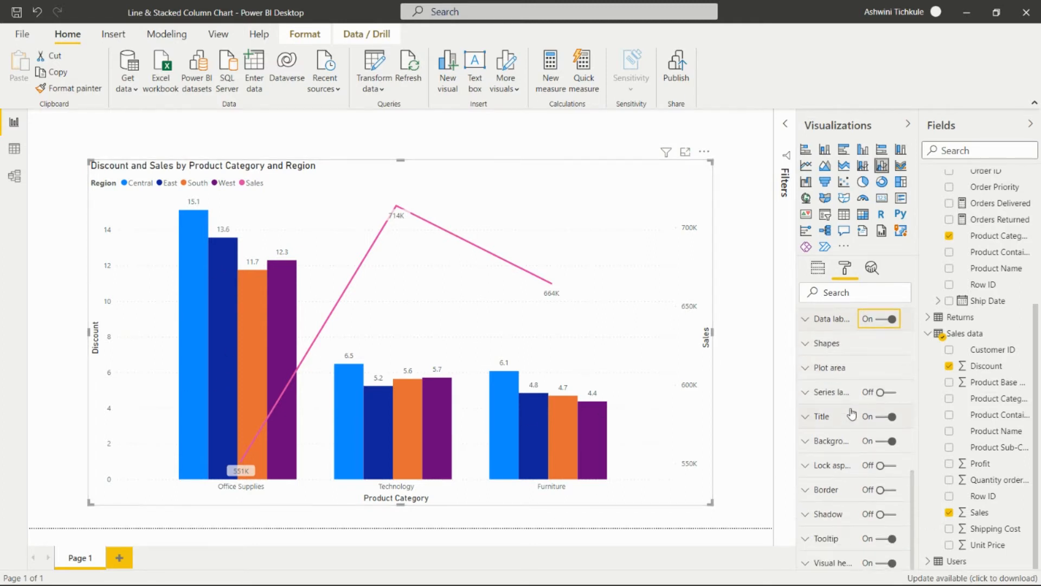
left_click(808, 343)
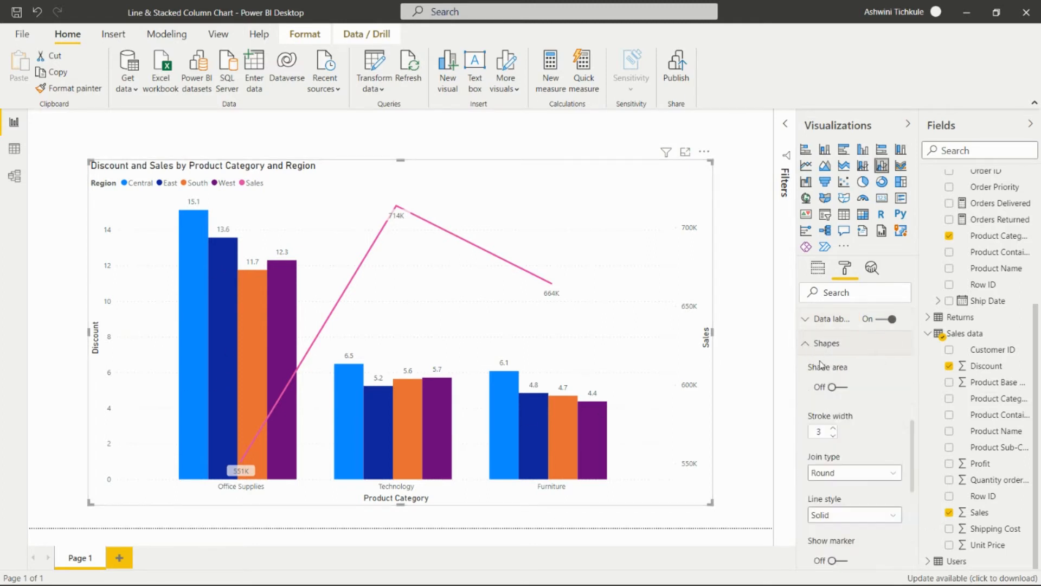
left_click(836, 388)
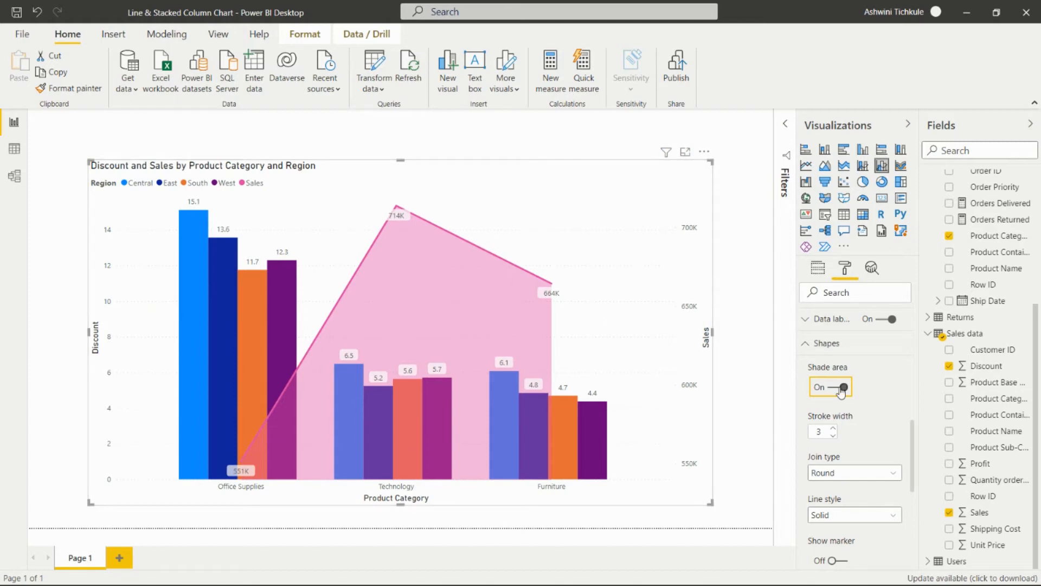
left_click(807, 345)
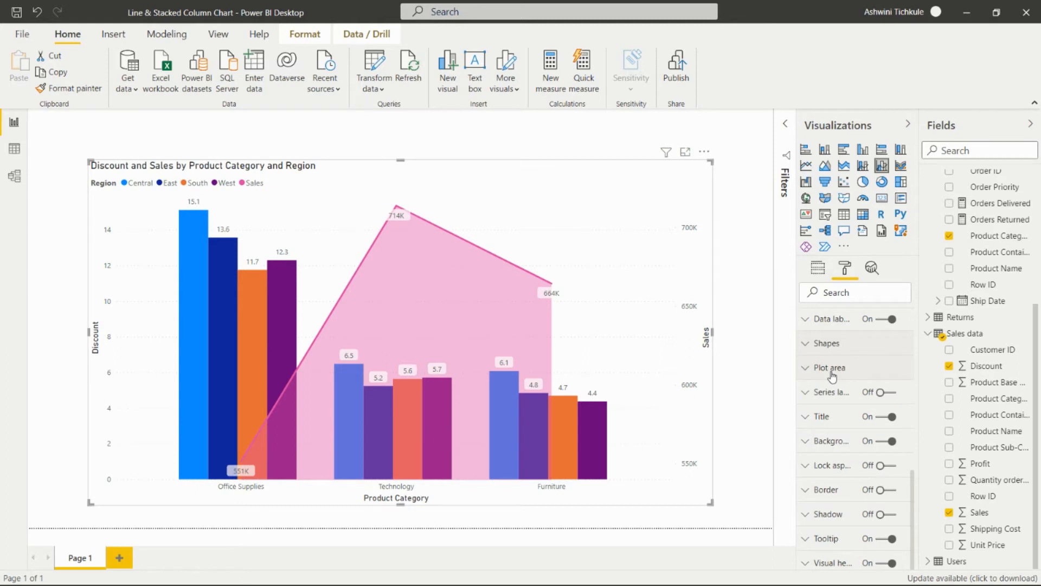
Check the plot area options and turn on series labels for the chart.
left_click(806, 369)
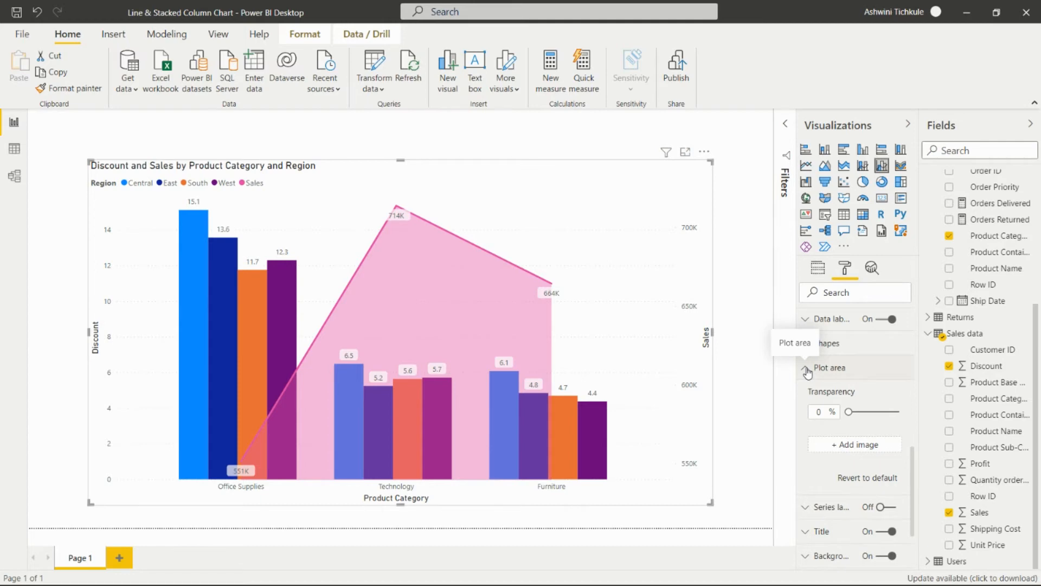
left_click(807, 370)
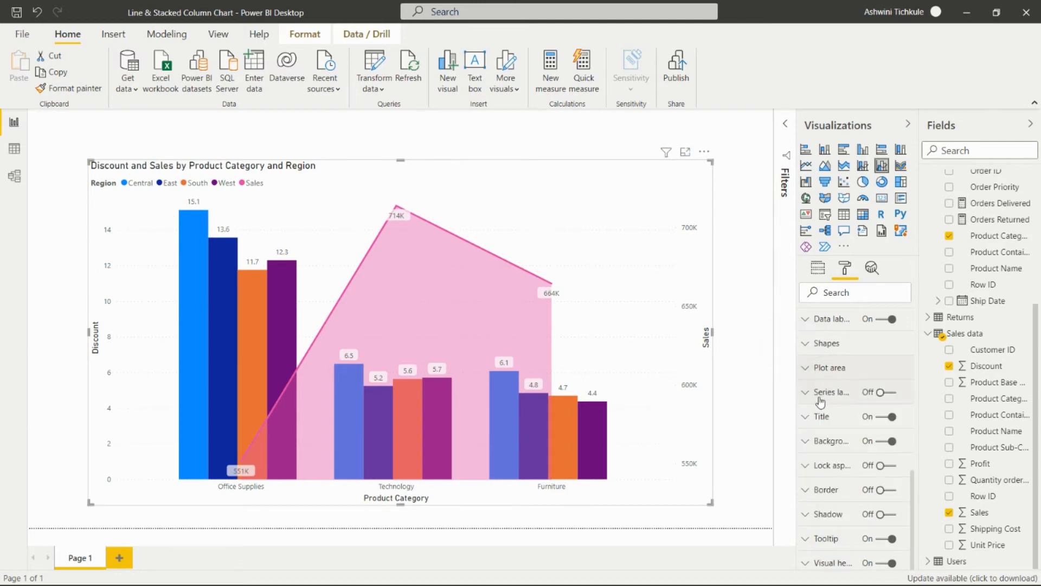
left_click(883, 394)
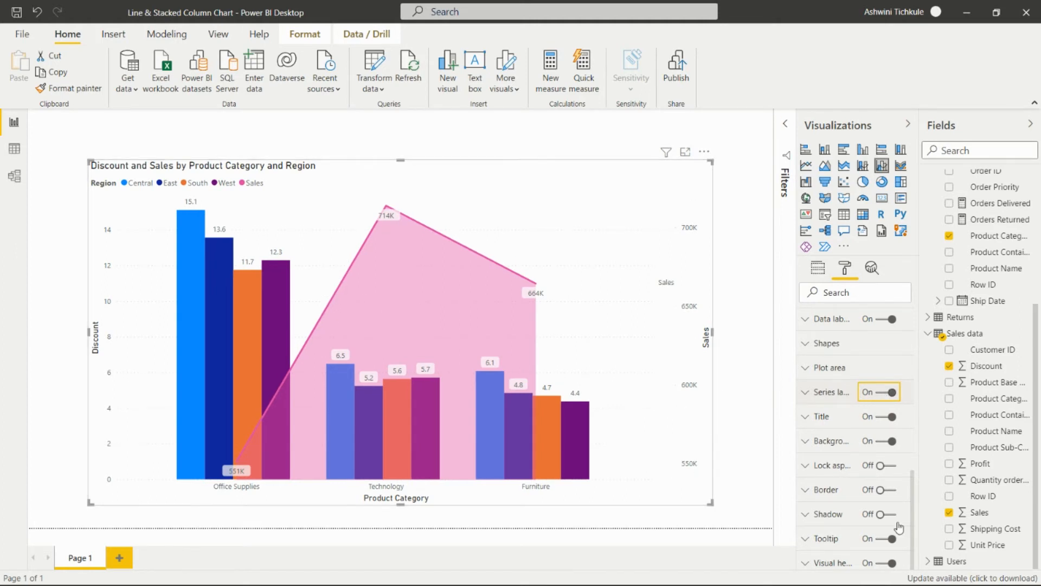
Examine the chart's title settings, including its text, heading style and word wrap, without editing them.
left_click(819, 417)
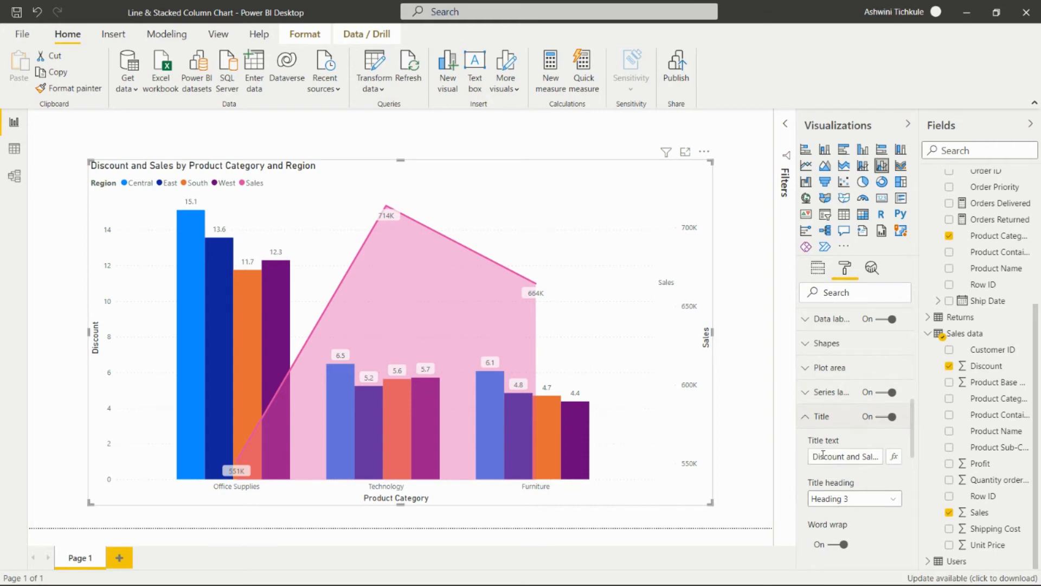
scroll(832, 406, "down", 1)
left_click(839, 389)
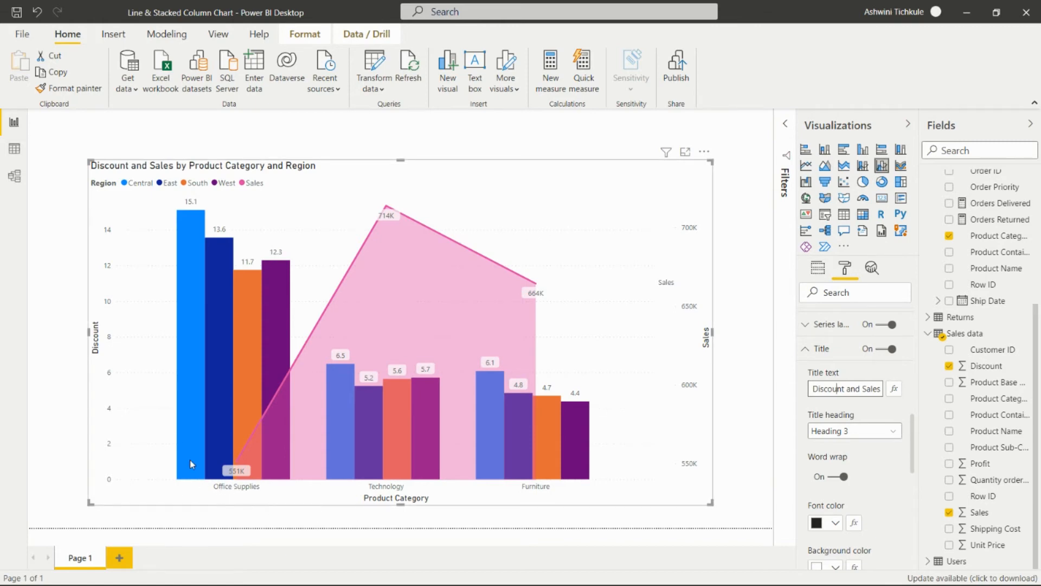
mouse_move(187, 241)
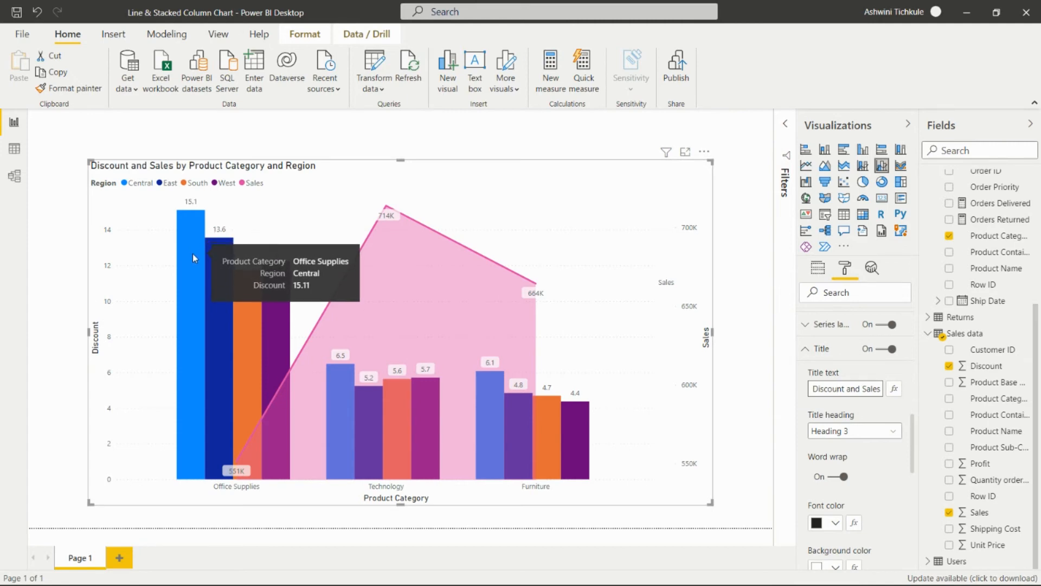
left_click(810, 352)
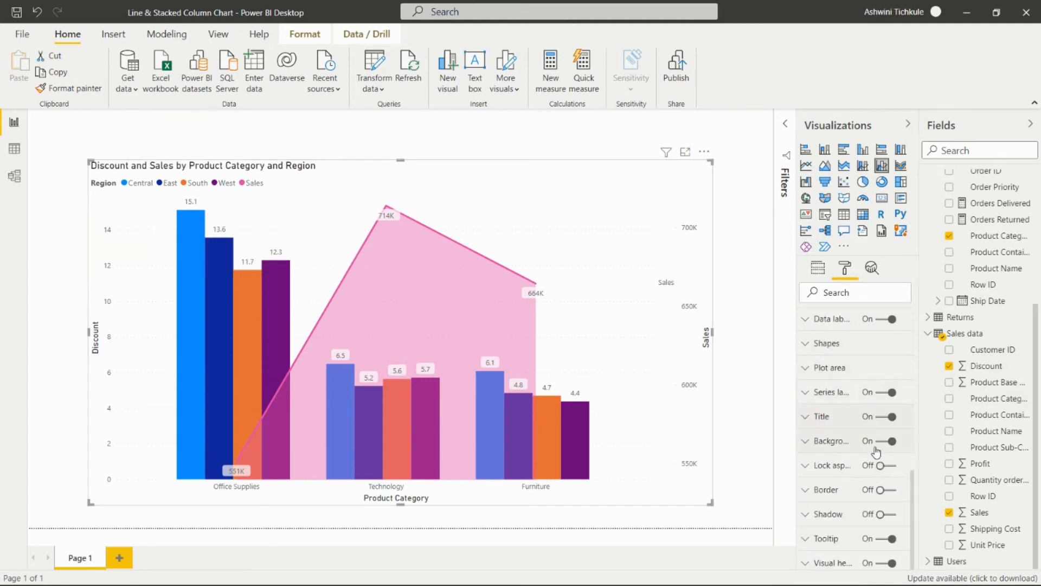
Set the chart's background color to light gray with 36% transparency.
left_click(808, 442)
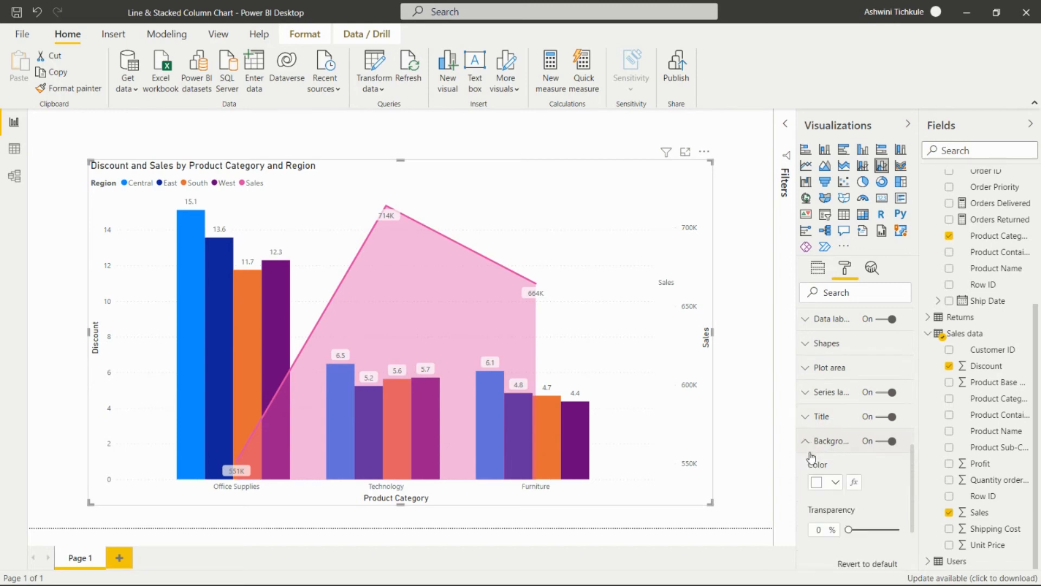
left_click(835, 483)
left_click(830, 314)
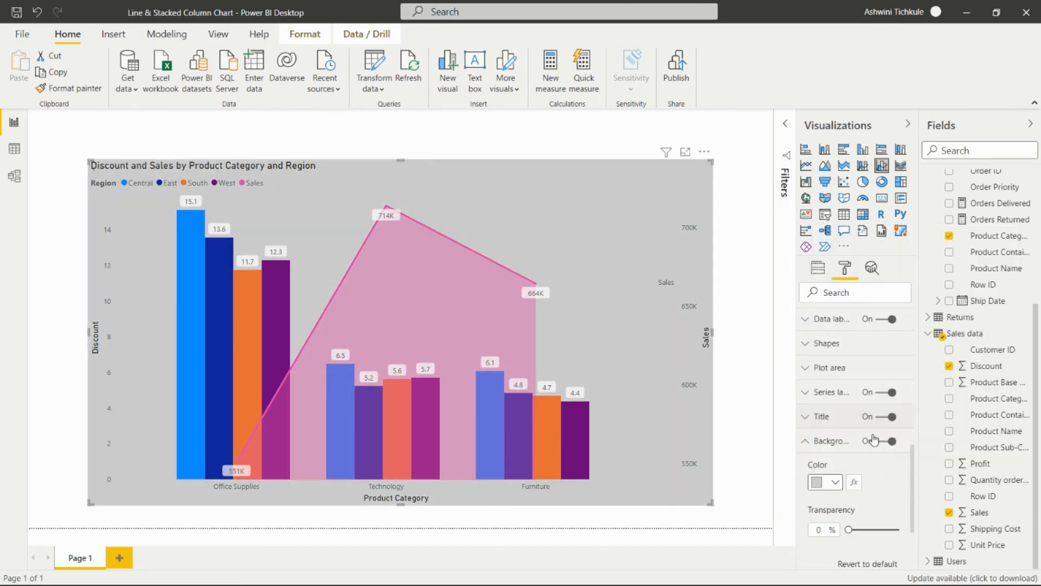
left_click(867, 530)
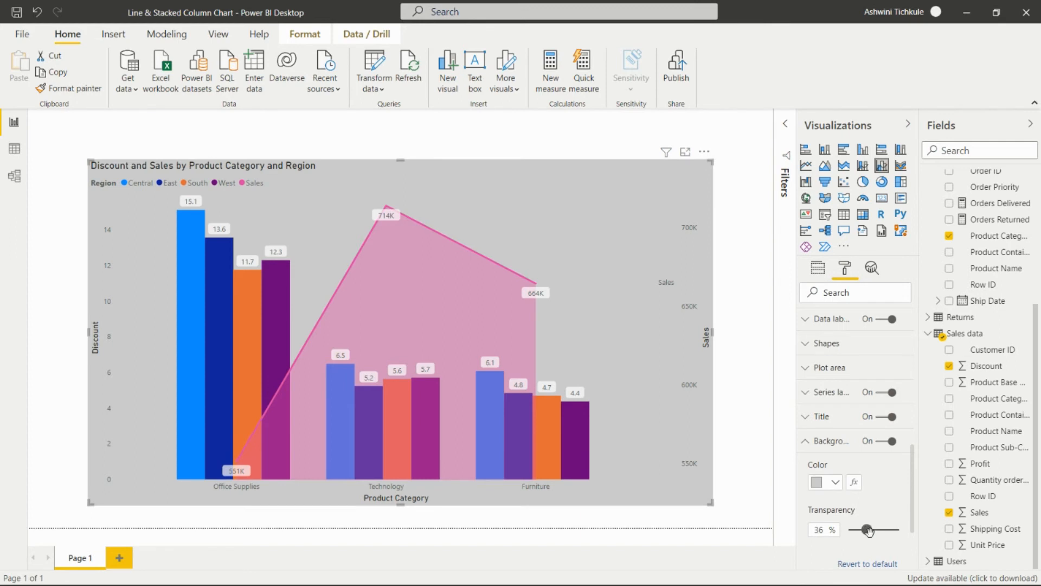
Adjust the chart background's transparency to 63%.
left_click(885, 530)
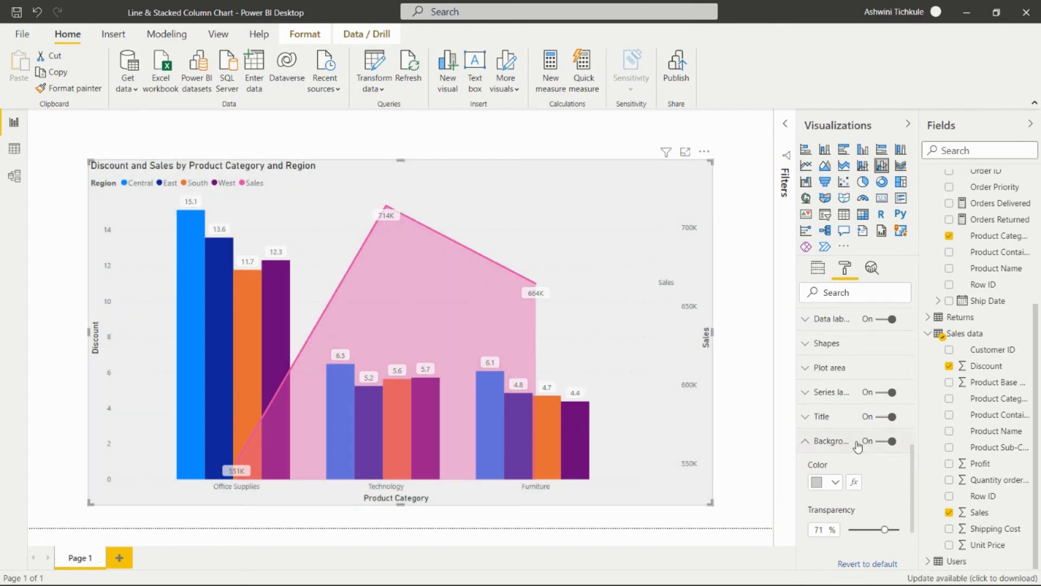
scroll(861, 478, "down", 2)
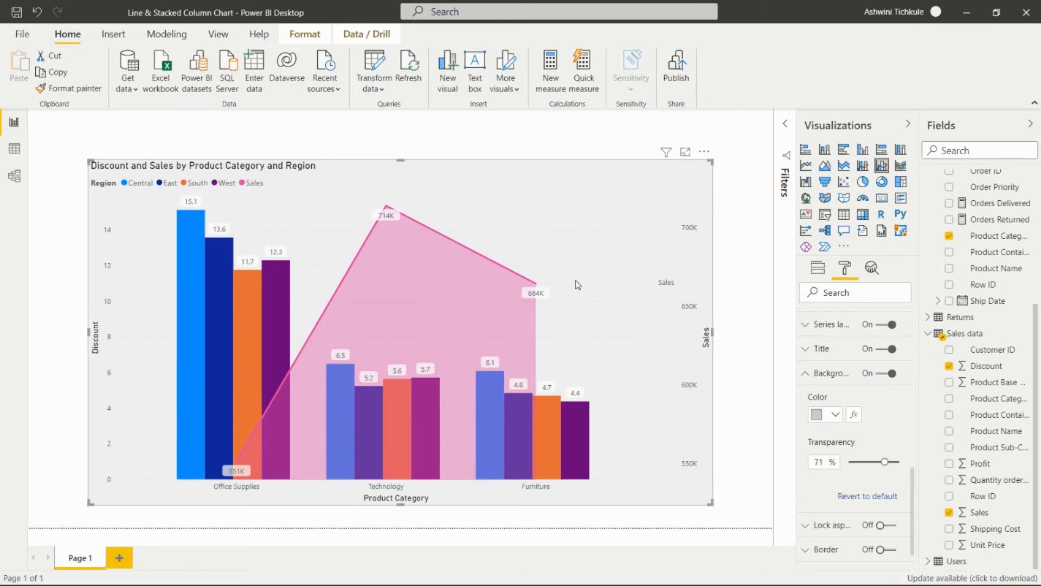
left_click(863, 462)
left_click(855, 462)
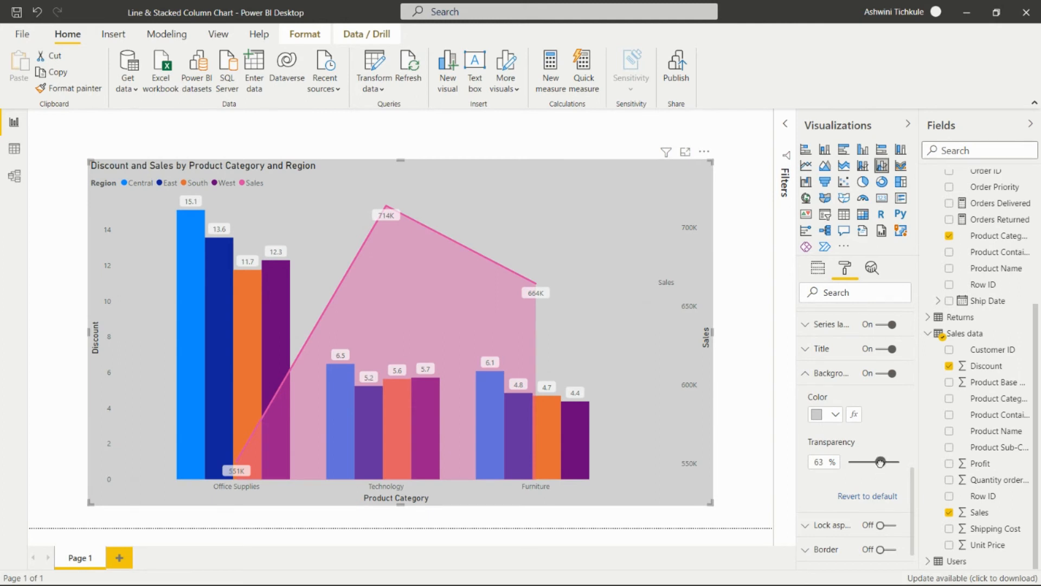
left_click(880, 462)
scroll(861, 442, "down", 1)
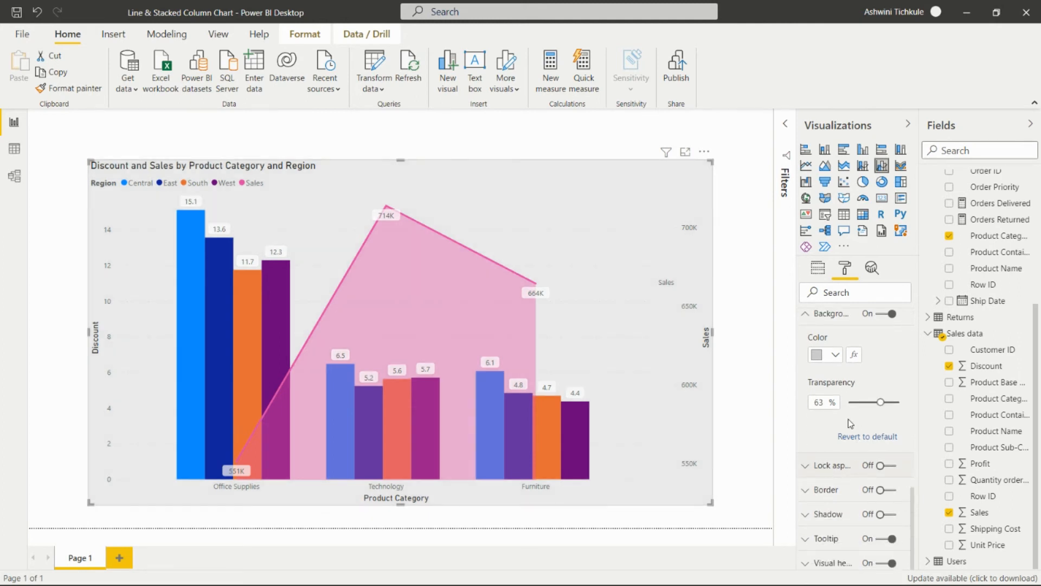
Finish the background settings and turn on the chart's border and shadow.
left_click(807, 316)
left_click(881, 492)
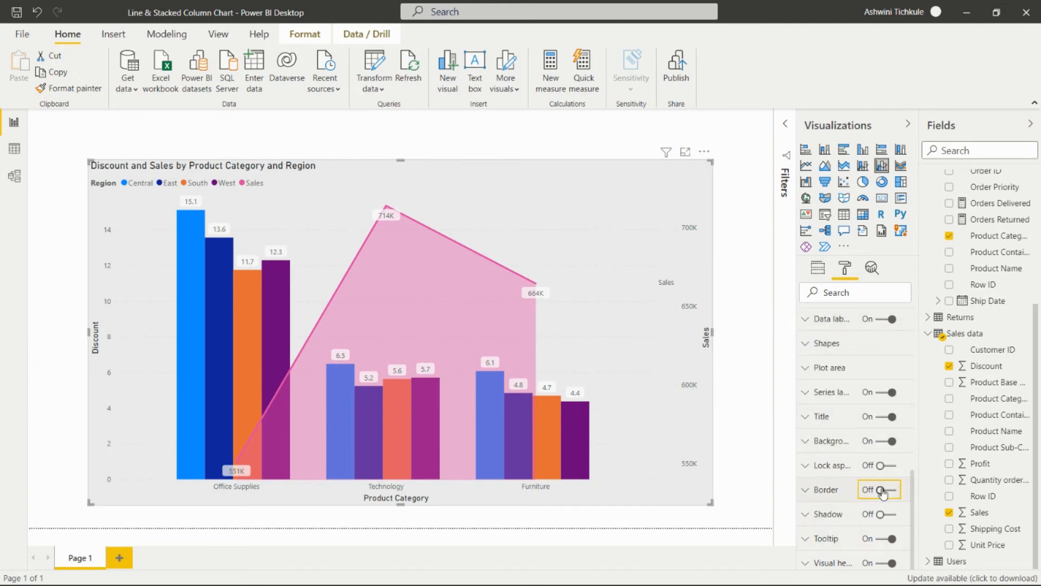
left_click(881, 514)
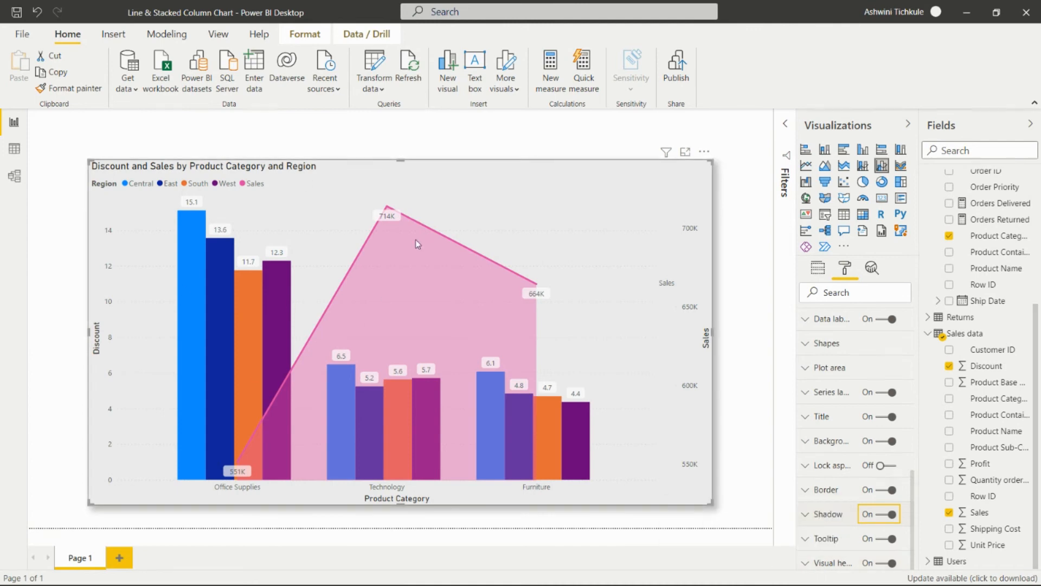
Set the chart title's font color to dark blue and center-align the title.
scroll(856, 401, "up", 5)
scroll(844, 443, "down", 3)
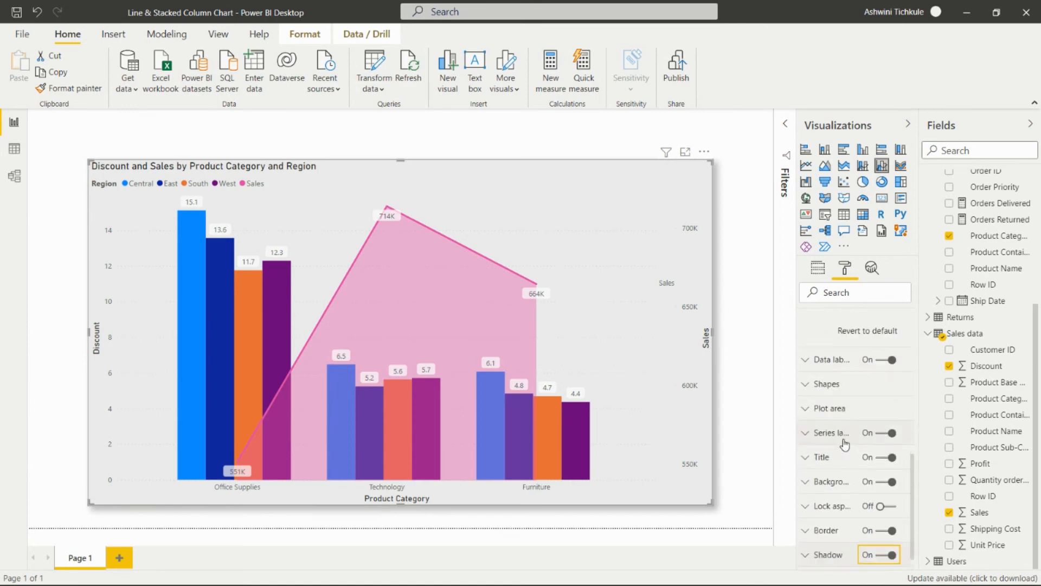
scroll(845, 443, "down", 2)
left_click(806, 417)
scroll(841, 507, "down", 2)
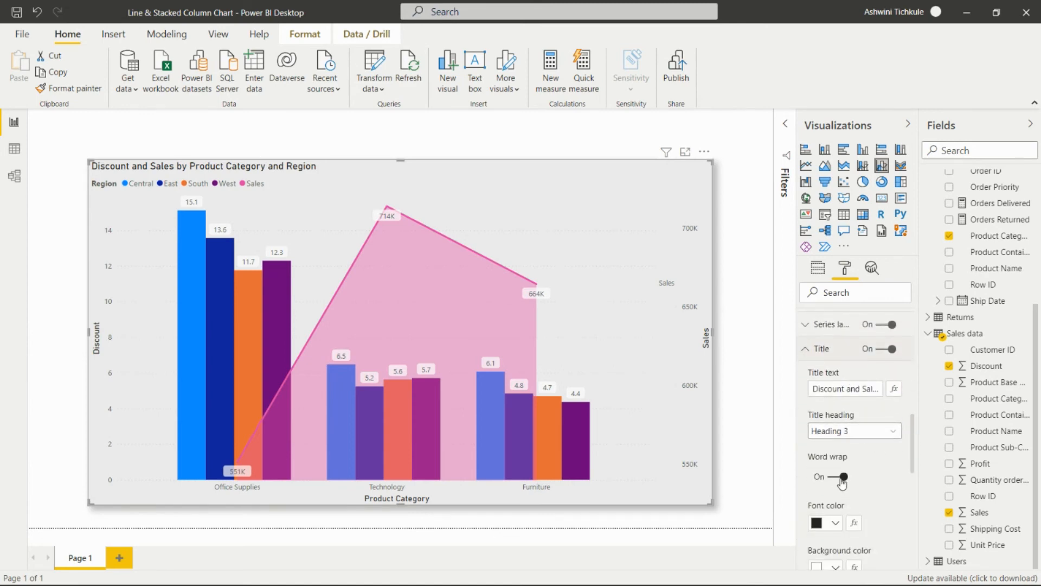
left_click(835, 524)
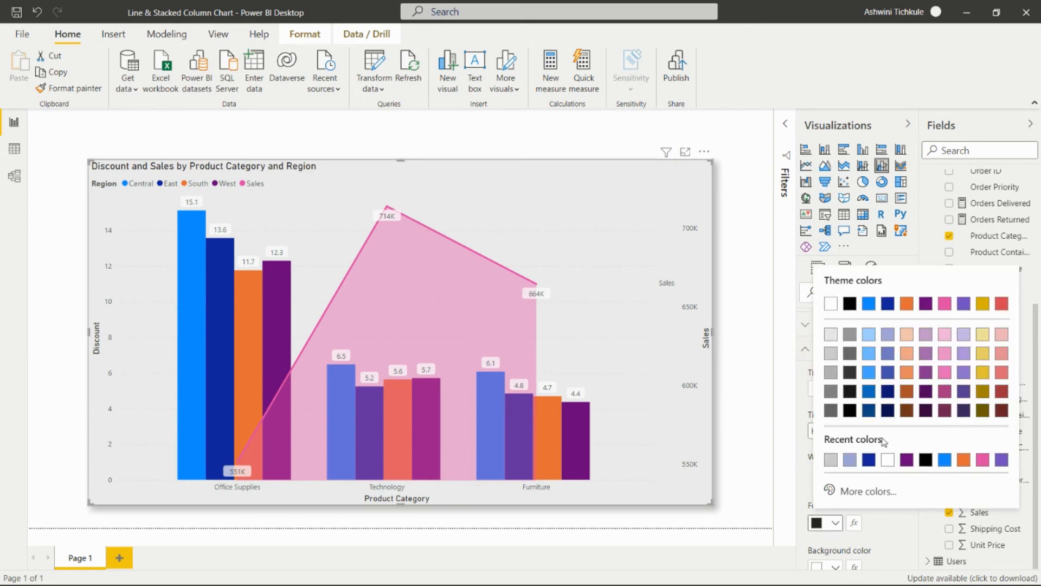
left_click(869, 460)
scroll(864, 477, "down", 5)
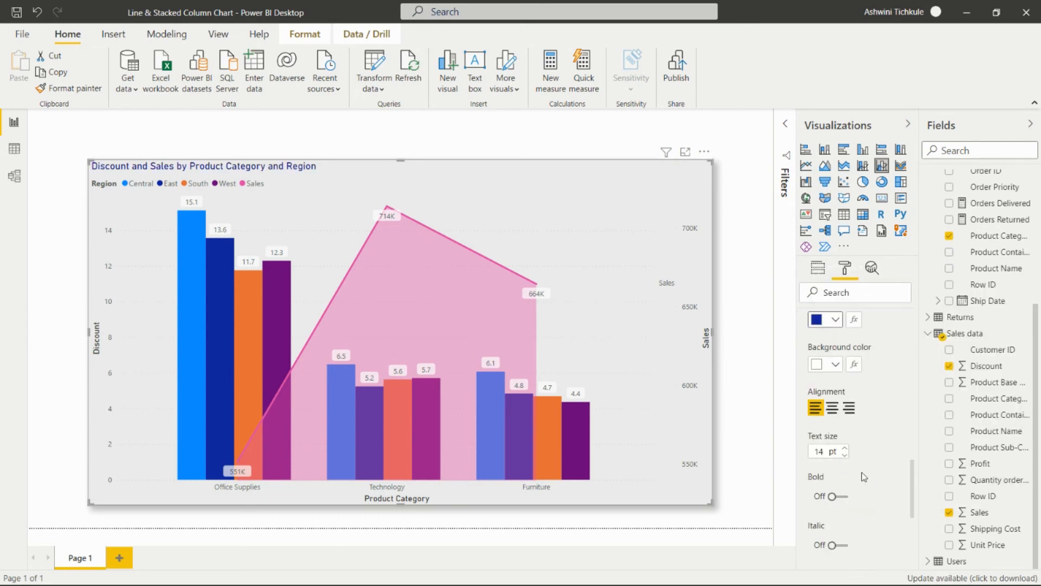
left_click(832, 408)
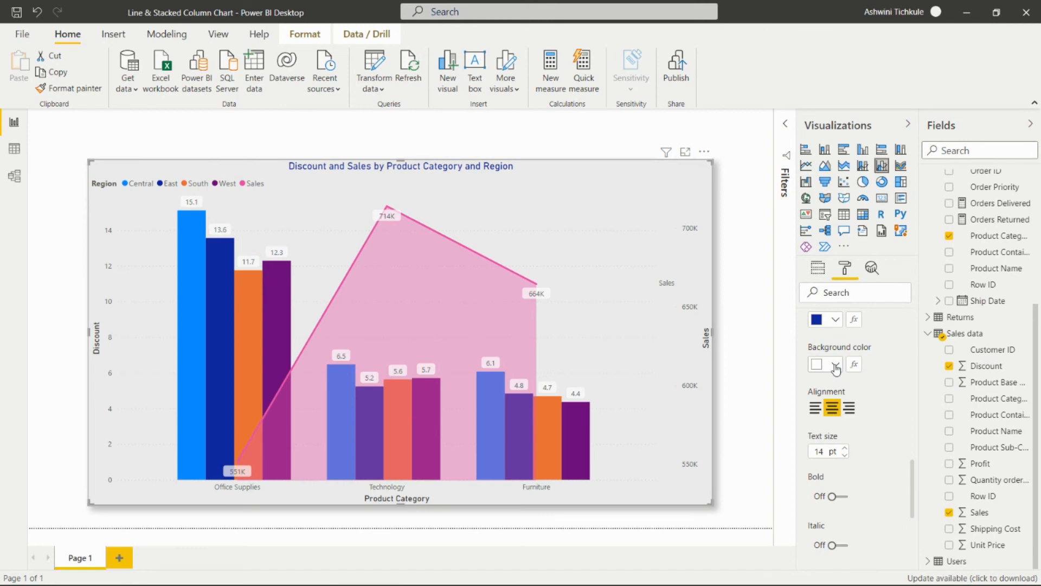
Increase the chart title's text size to 26 pt and deselect the chart.
scroll(843, 379, "up", 4)
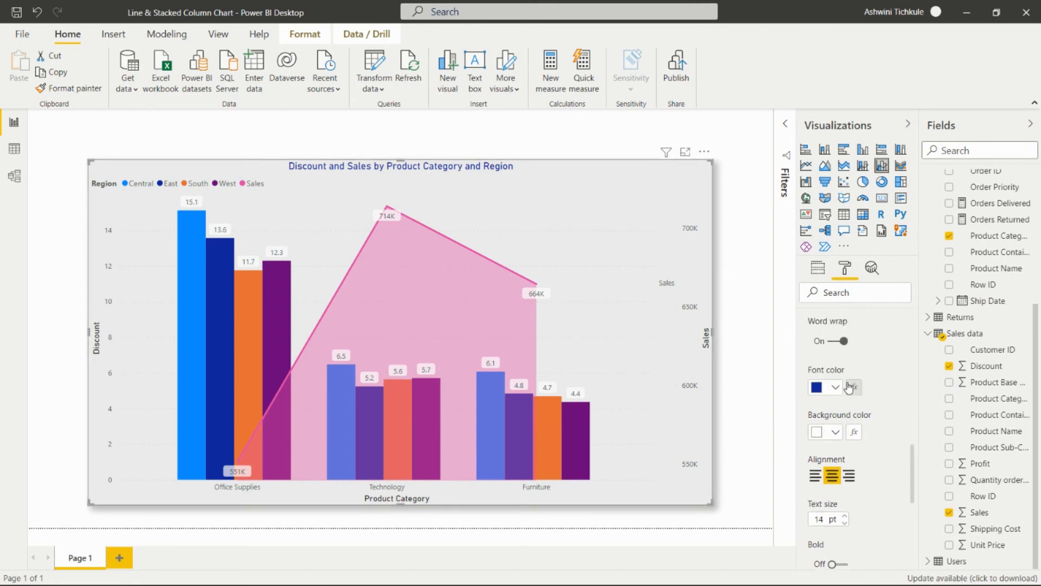
scroll(850, 401, "up", 3)
scroll(852, 417, "down", 3)
scroll(851, 420, "down", 3)
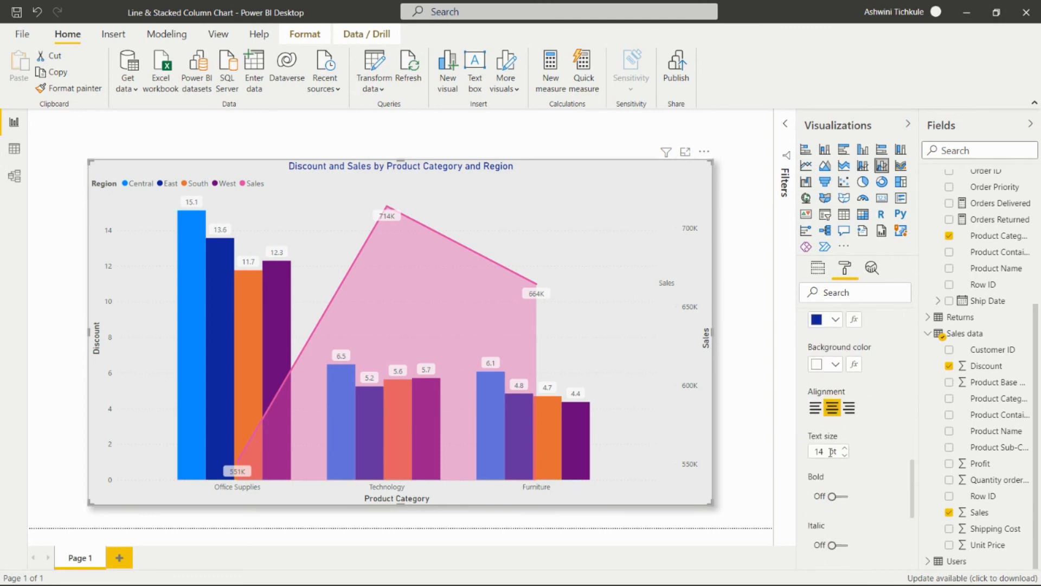
left_click(847, 448)
left_click(847, 448)
left_click(847, 449)
left_click(846, 449)
left_click(847, 449)
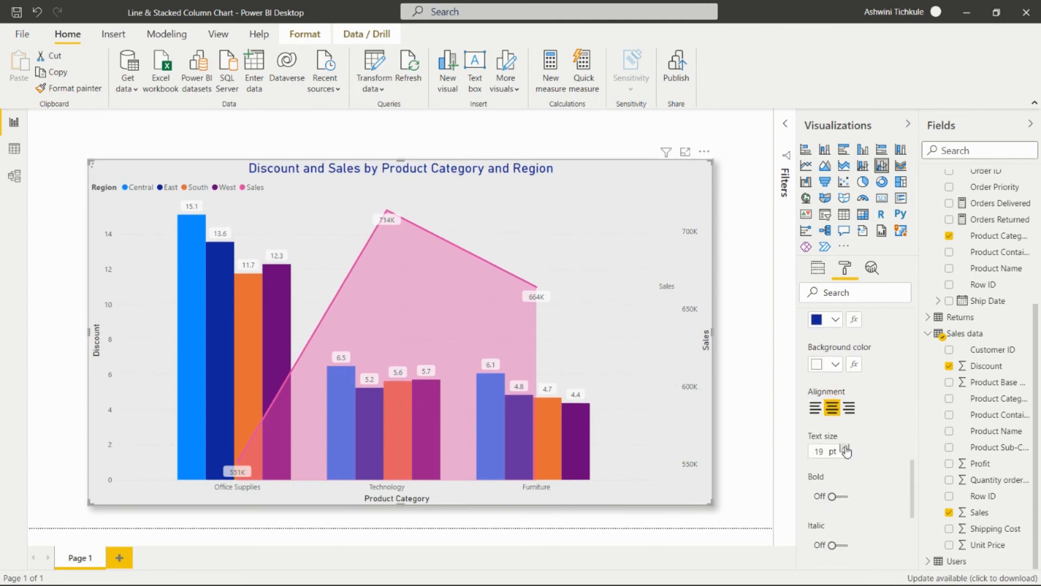
left_click(846, 448)
left_click(846, 448)
left_click(846, 449)
left_click(846, 448)
left_click(846, 449)
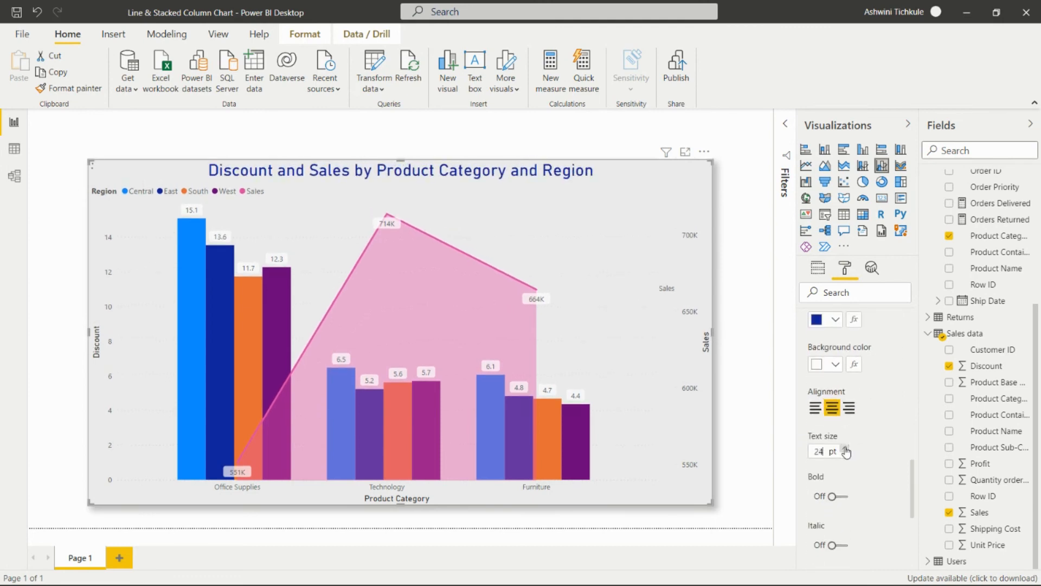
left_click(845, 448)
left_click(845, 449)
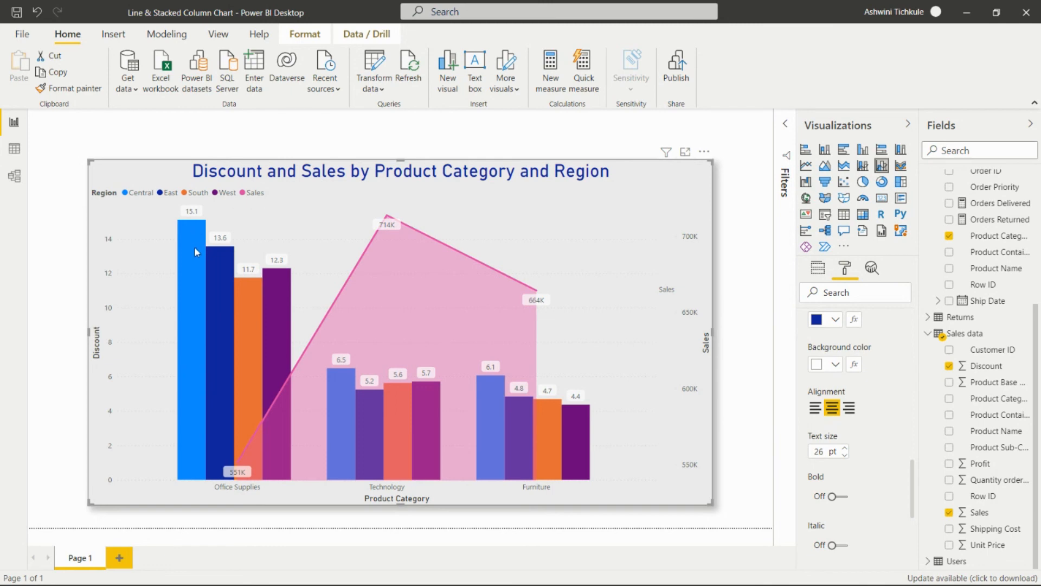
left_click(738, 220)
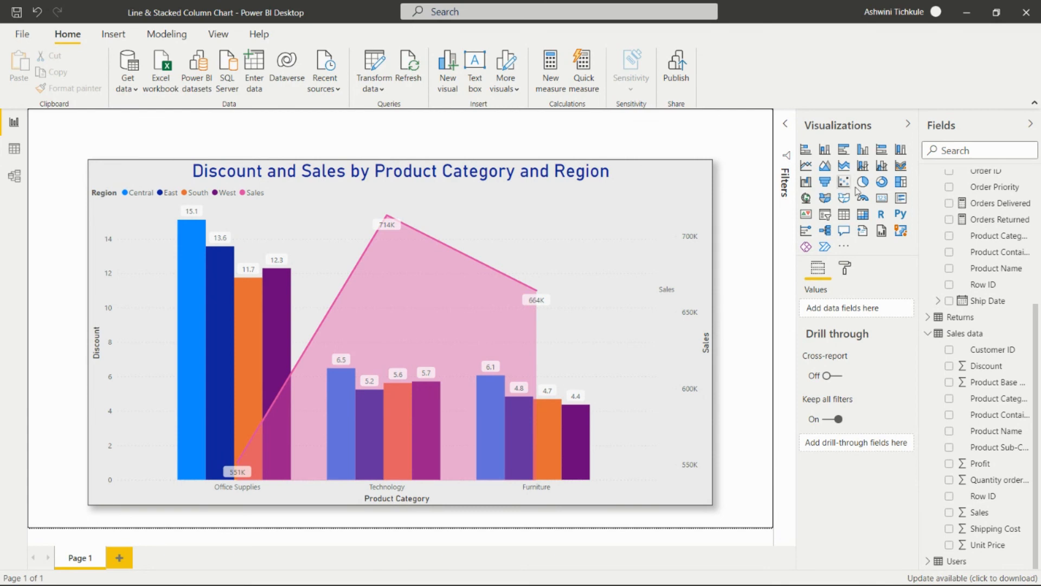